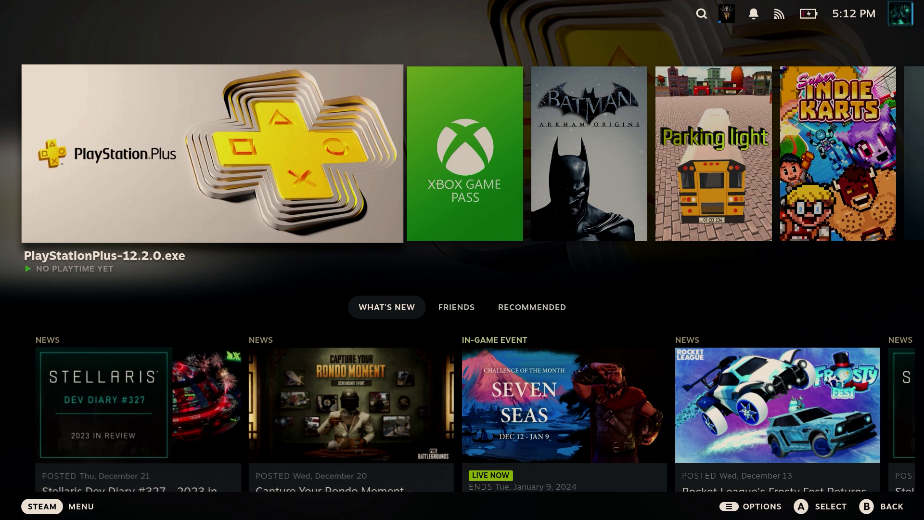
From the Steam menu's Power options, switch the Steam Deck to Desktop Mode
click(55, 503)
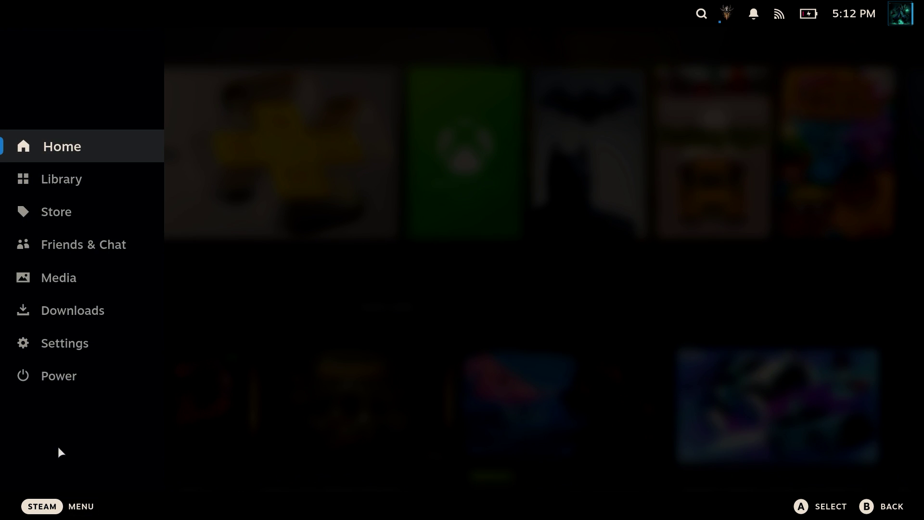
click(54, 377)
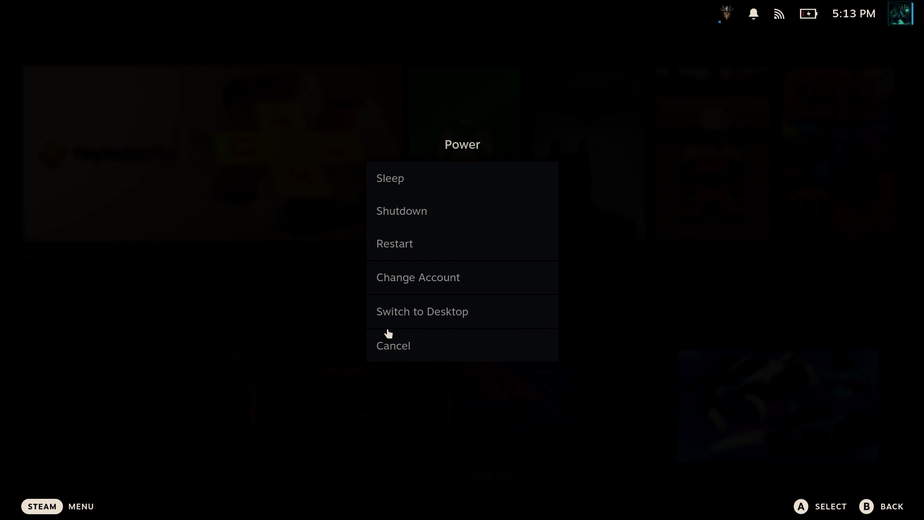
click(431, 317)
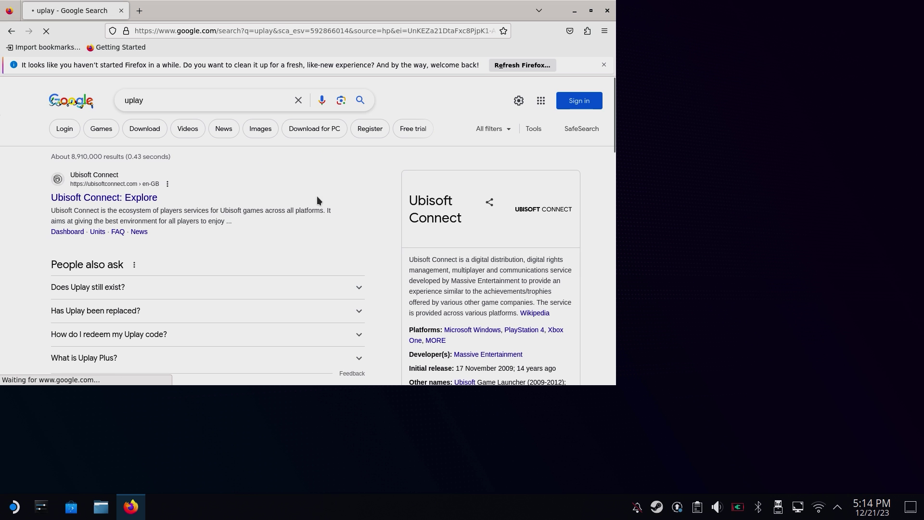
Open the Ubisoft Connect site from the 'uplay' results, accept cookies, and download the PC installer
click(132, 203)
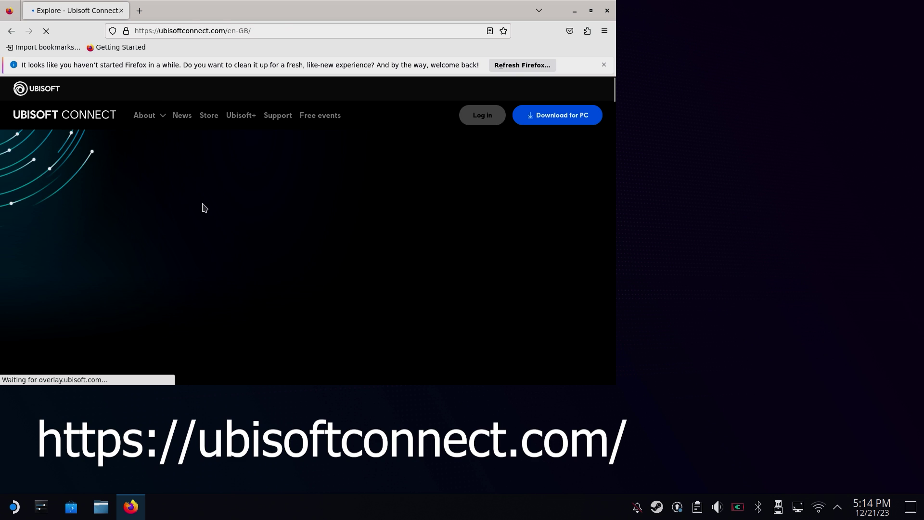
click(429, 303)
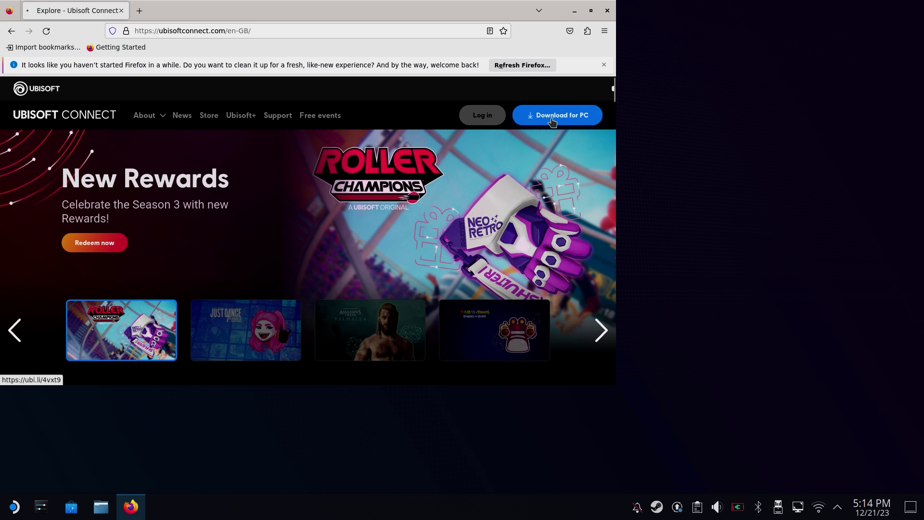
click(552, 122)
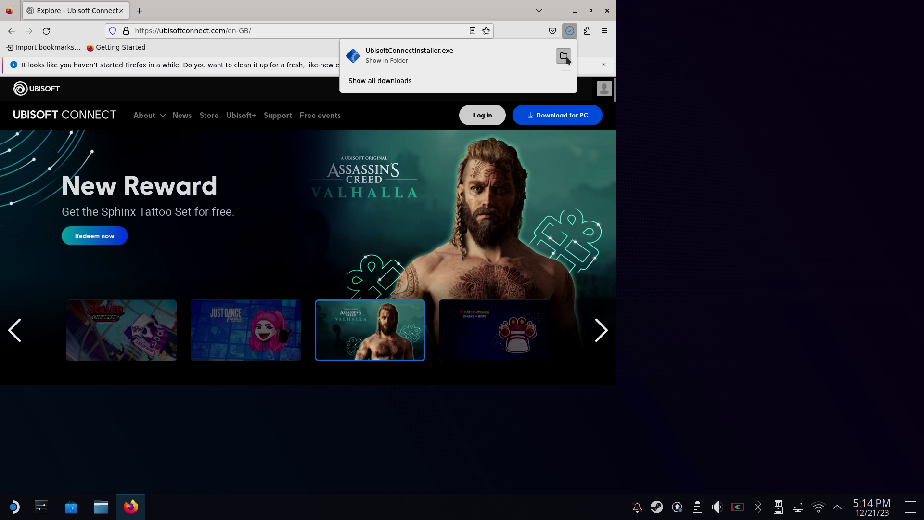
Show UbisoftConnectInstaller.exe in the Downloads folder and add it to Steam from Dolphin
click(564, 57)
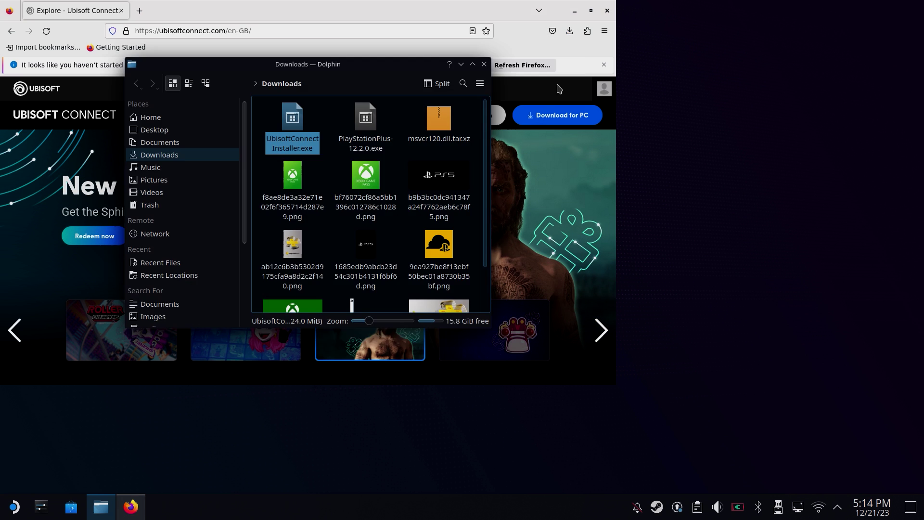
right_click(299, 130)
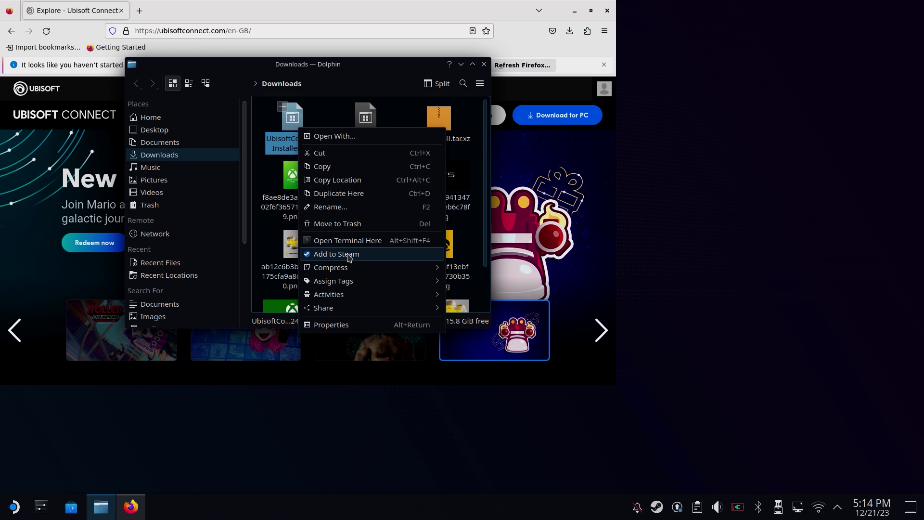
click(350, 255)
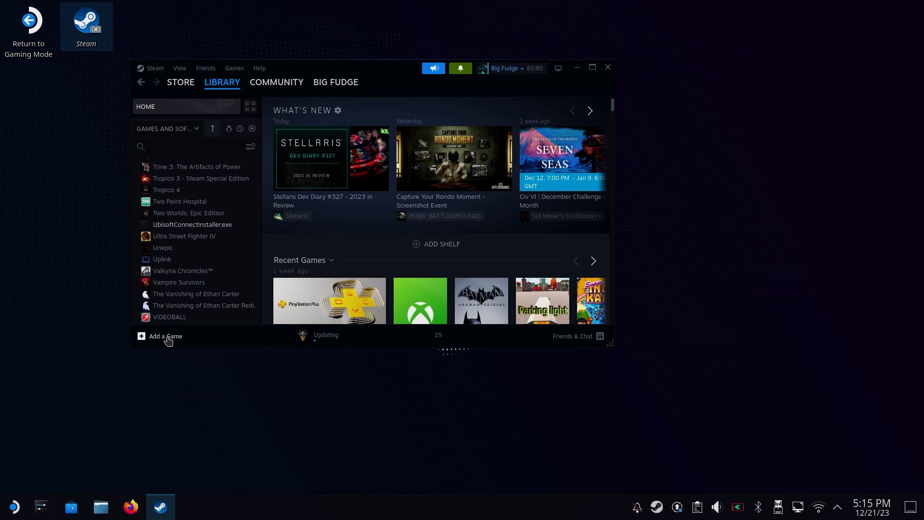
Browse to Downloads and add UbisoftConnectInstaller.exe to the library as a non-Steam game
click(166, 336)
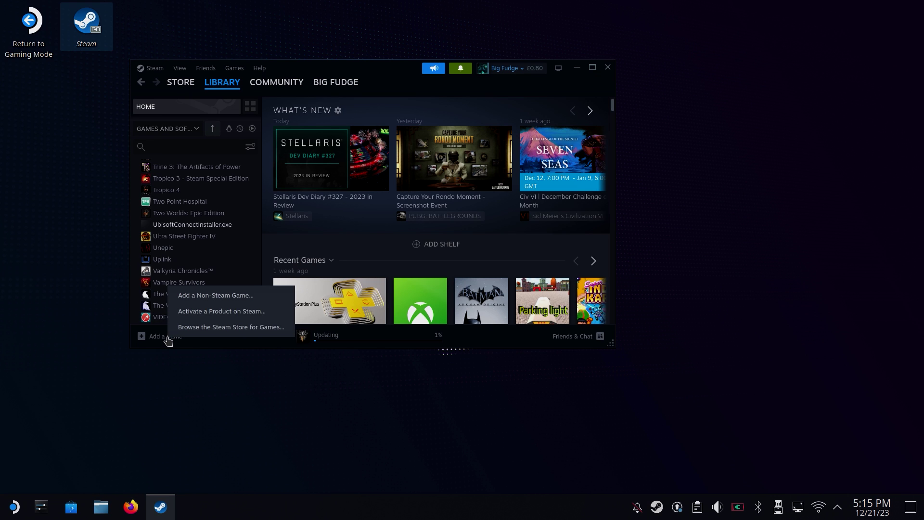
click(210, 296)
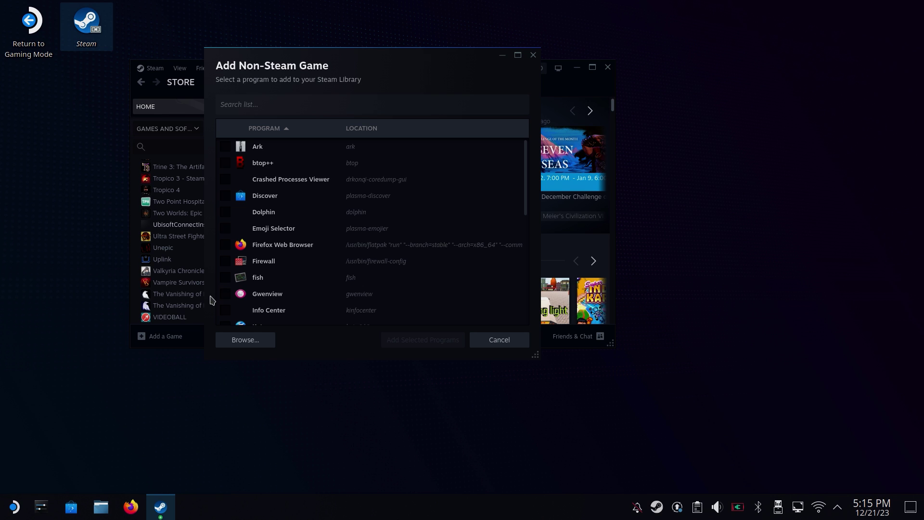
click(247, 341)
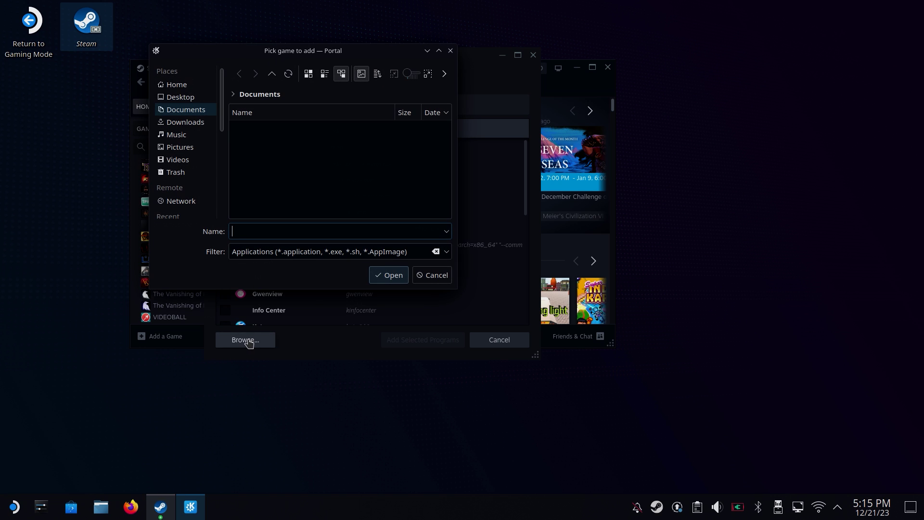
click(188, 126)
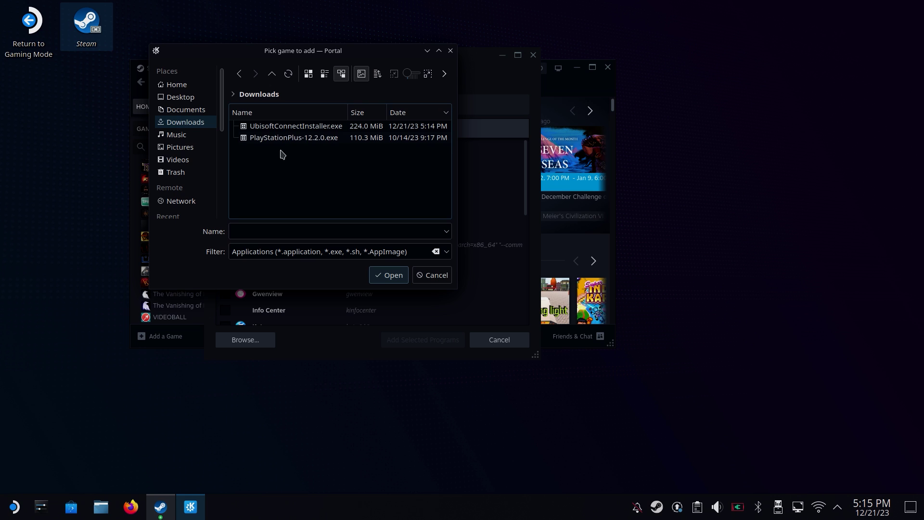
click(298, 127)
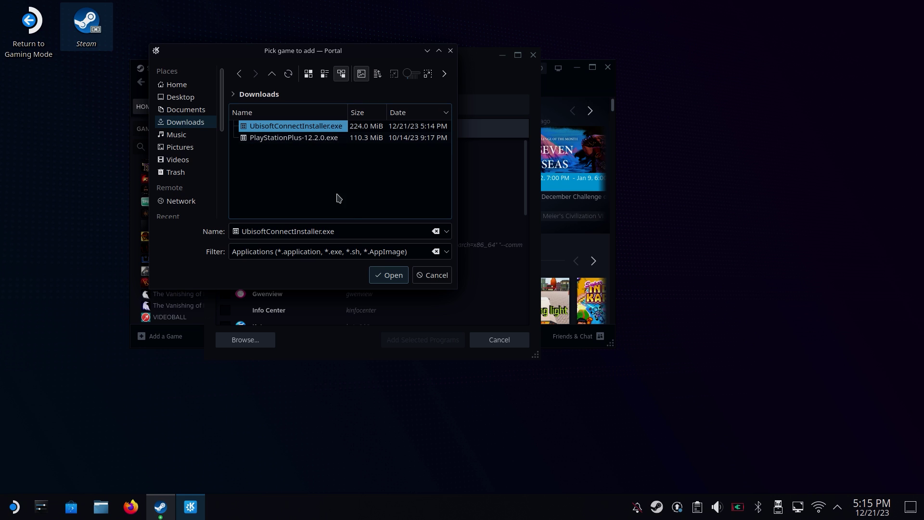
click(378, 281)
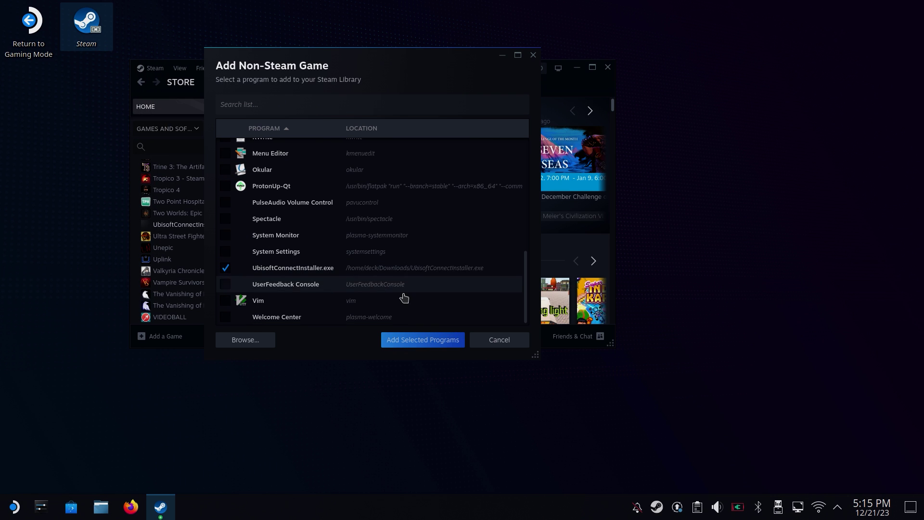
click(439, 342)
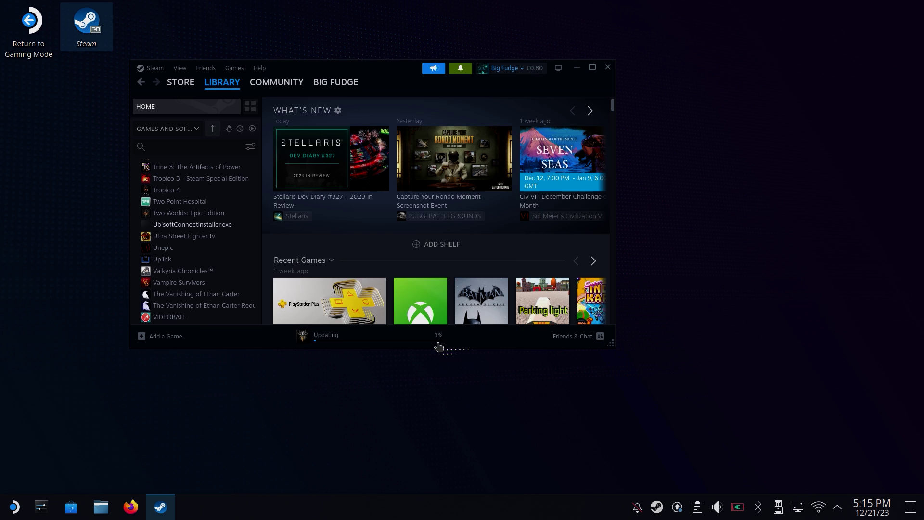
Force the UbisoftConnectInstaller.exe shortcut to use Proton Experimental in its Compatibility properties
click(228, 227)
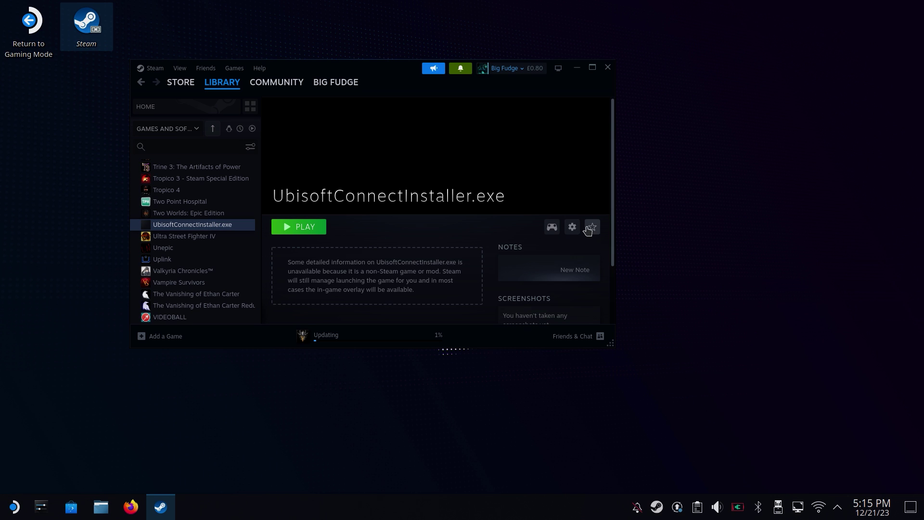
click(572, 228)
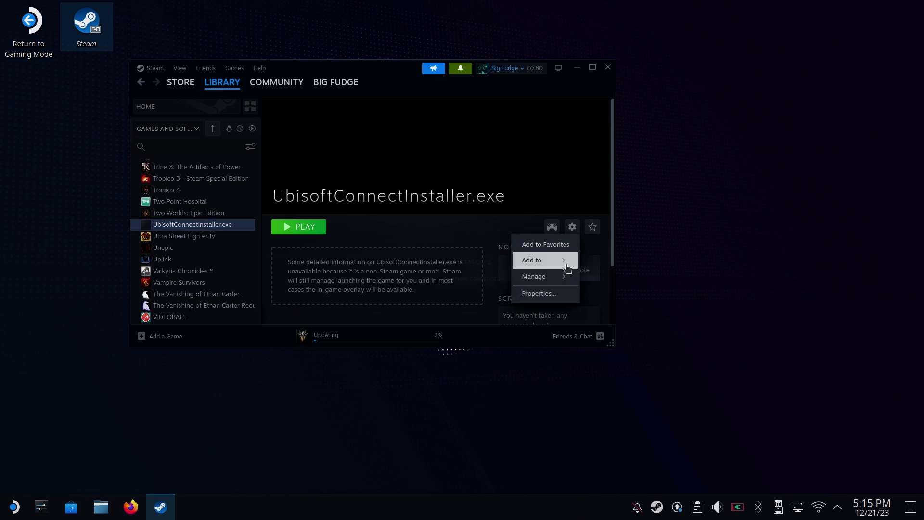
click(556, 300)
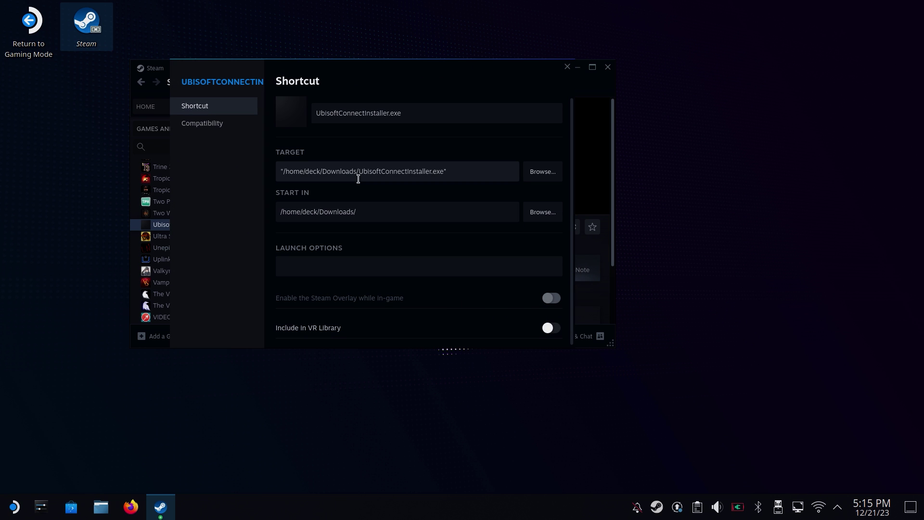
click(223, 125)
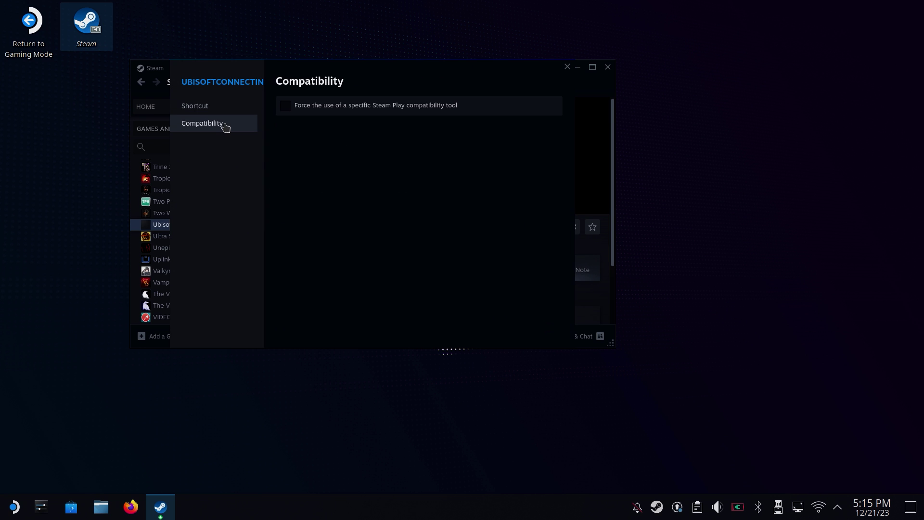
click(286, 112)
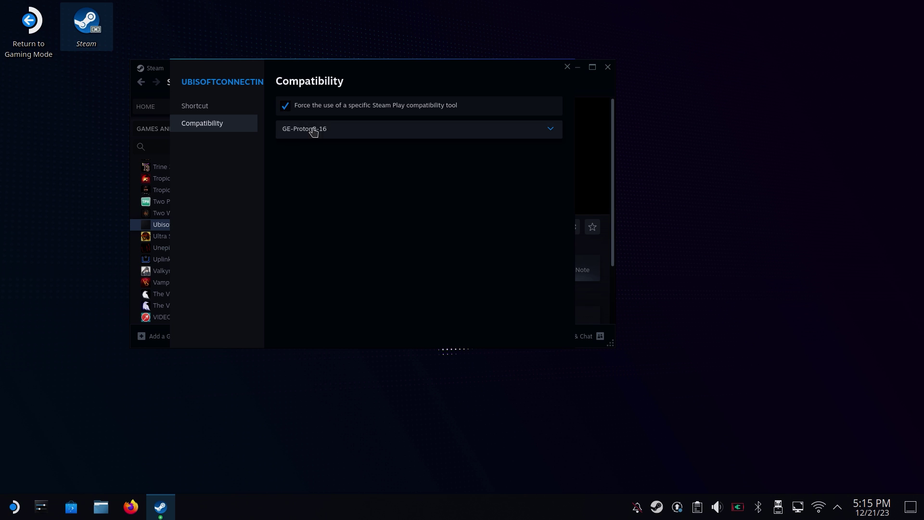
click(339, 138)
click(348, 193)
click(567, 67)
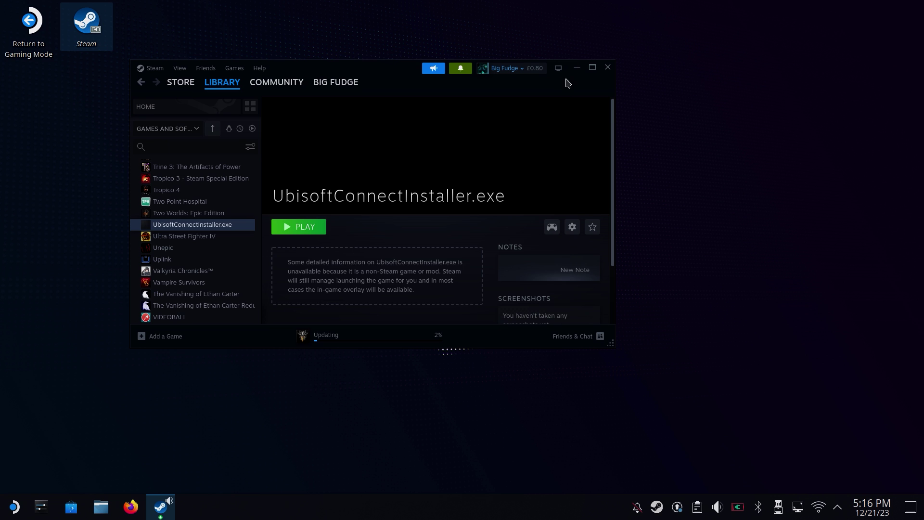
Run the installer, accept the licence, install to the default folder, and finish without launching
click(305, 227)
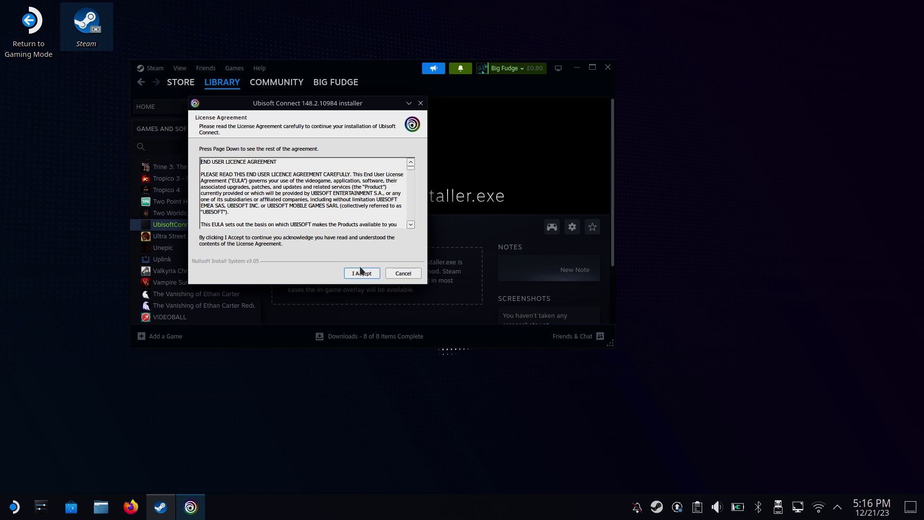
click(361, 273)
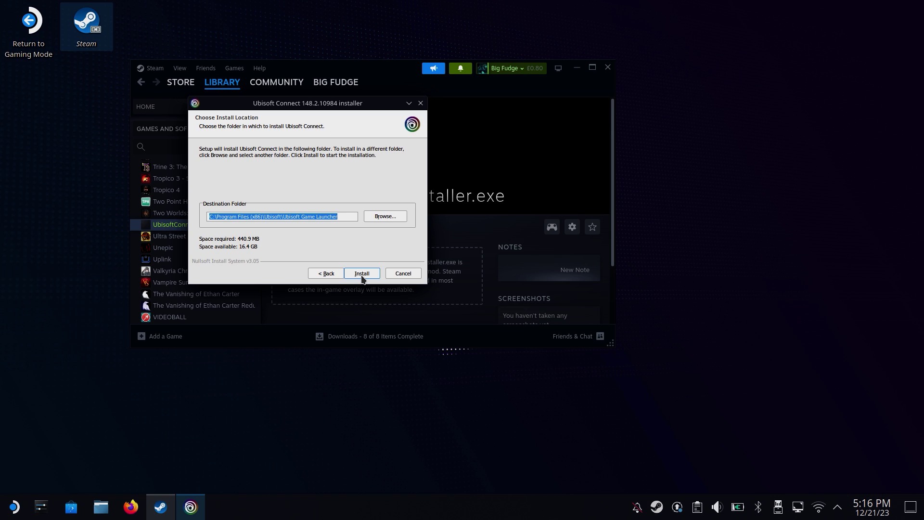
click(361, 274)
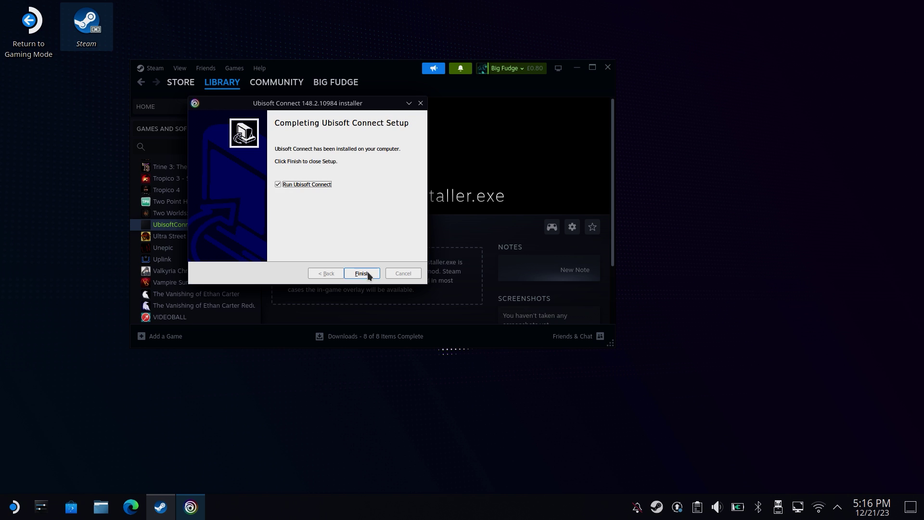
click(279, 185)
click(364, 277)
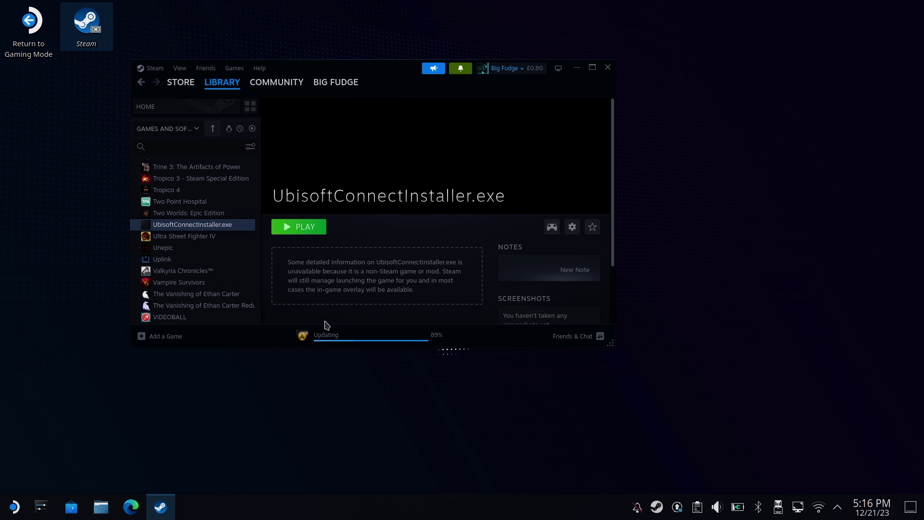
Open Dolphin at the home folder with hidden files shown
click(101, 507)
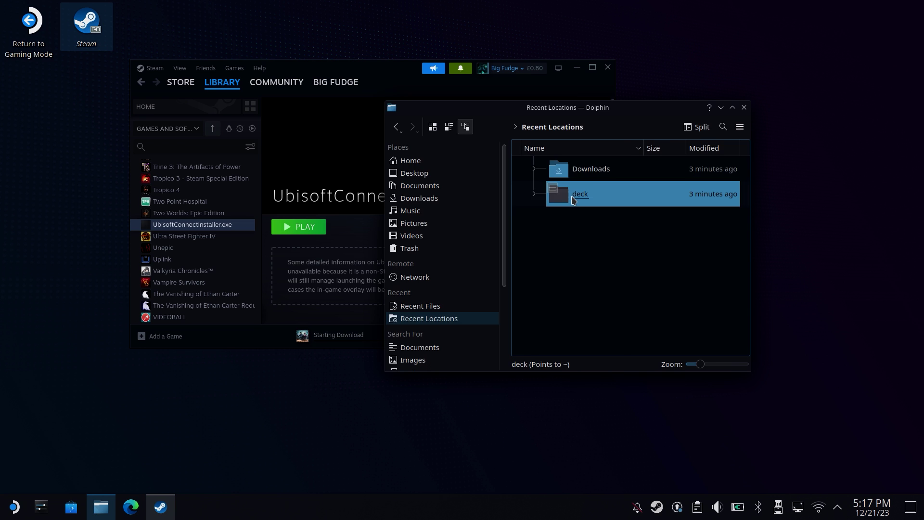
double_click(580, 191)
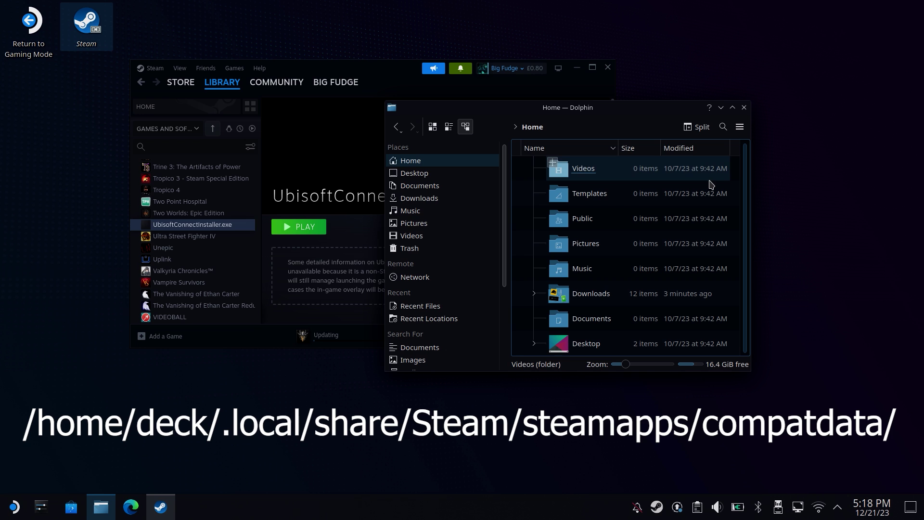
click(740, 127)
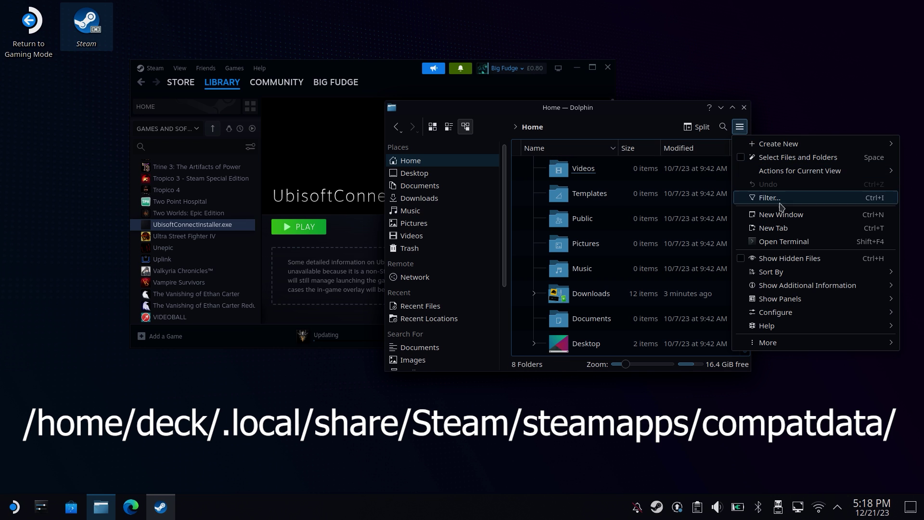
click(782, 258)
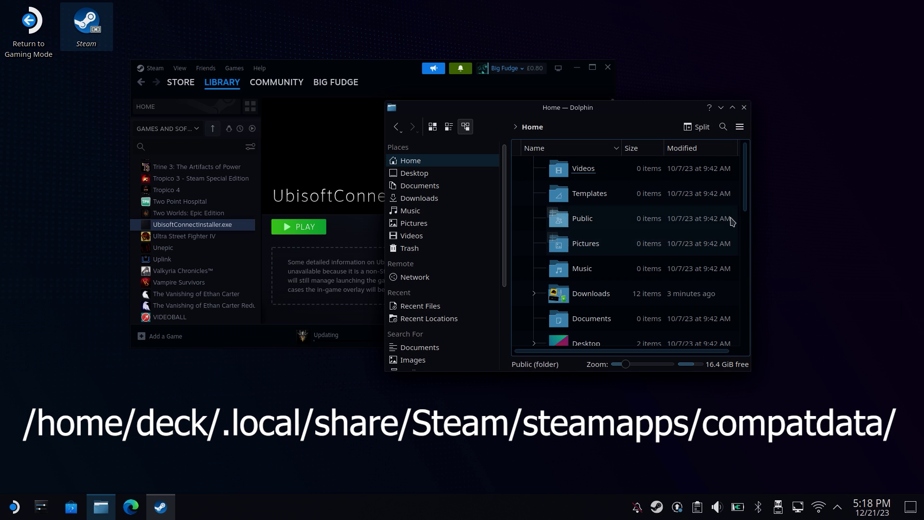
Browse to .local/share/Steam/steamapps/compatdata
drag(749, 190, 750, 262)
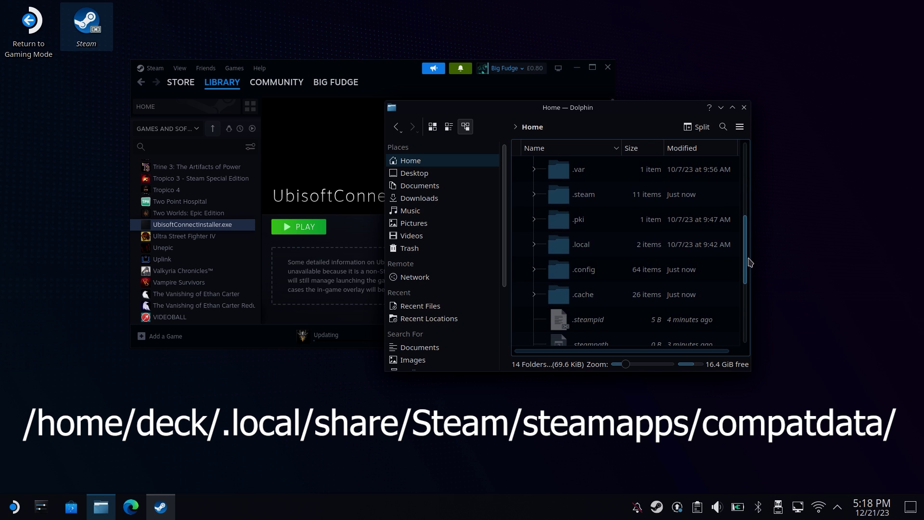
click(558, 243)
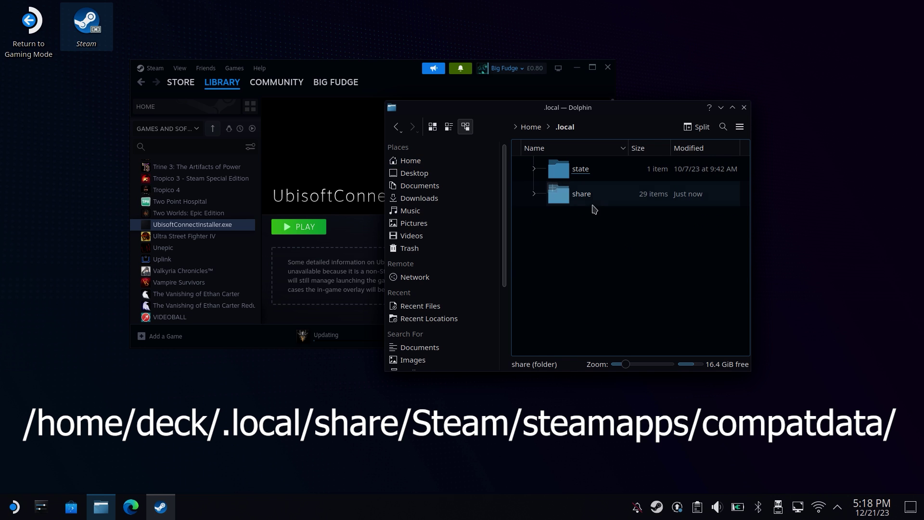
click(591, 197)
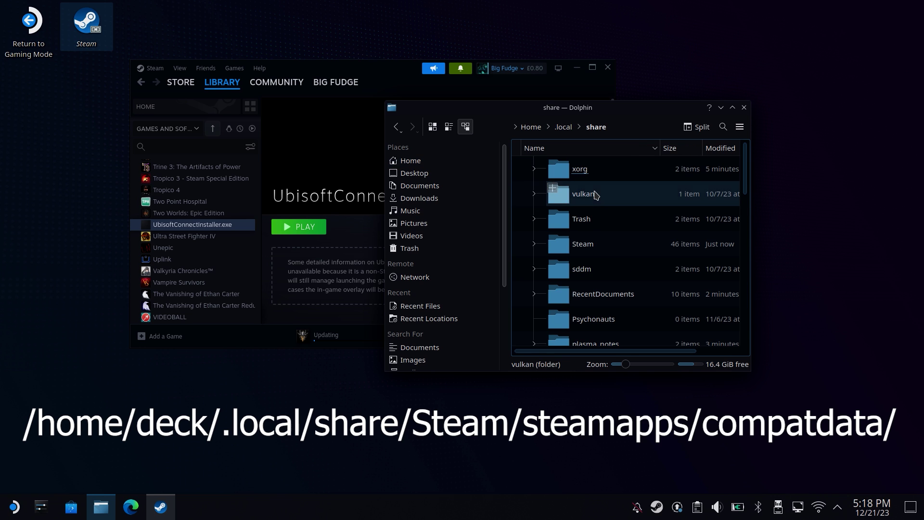
click(612, 243)
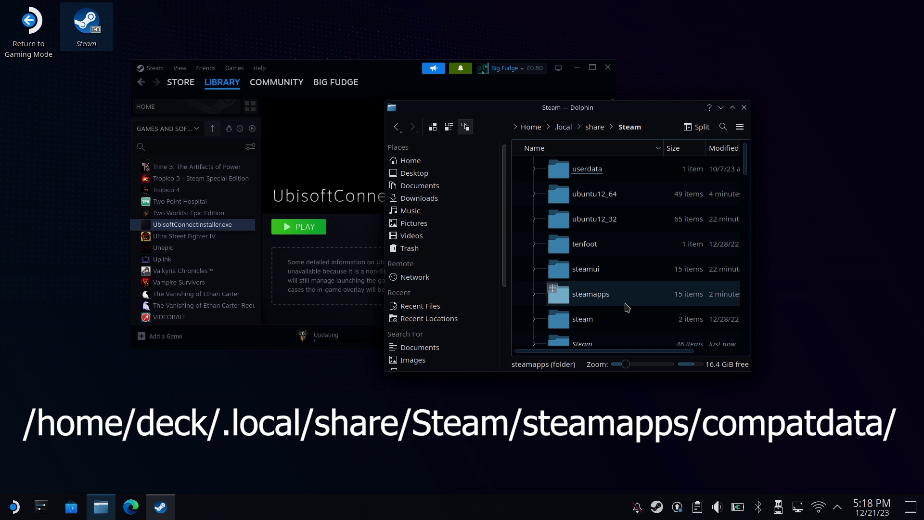
click(627, 307)
click(624, 307)
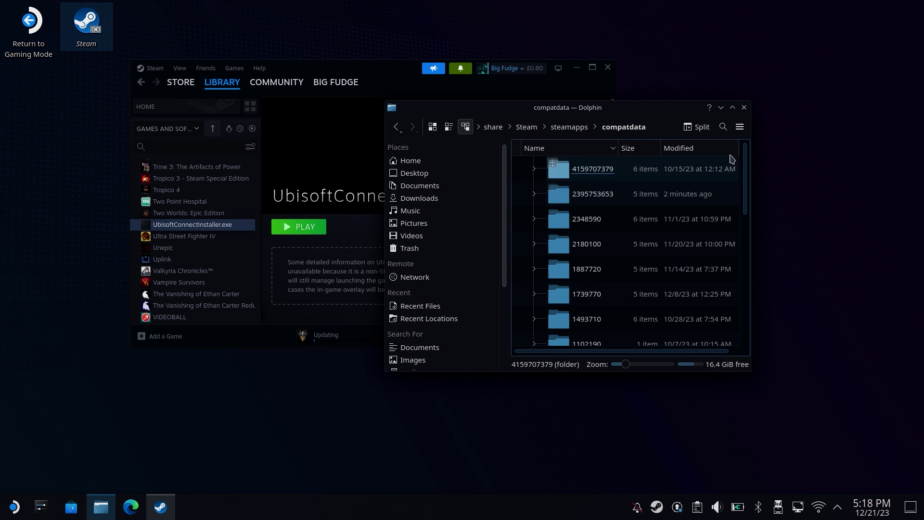
Sort the compatdata prefix folders by creation date
click(740, 126)
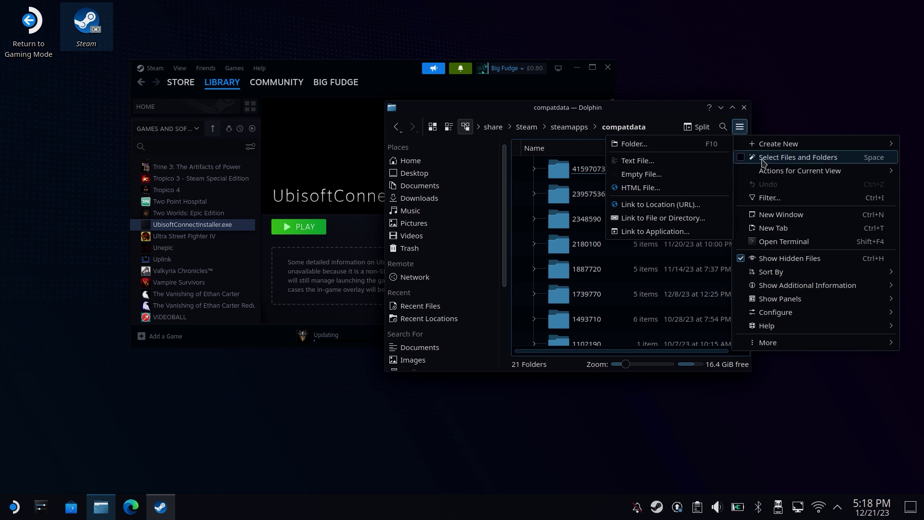
mouse_move(813, 273)
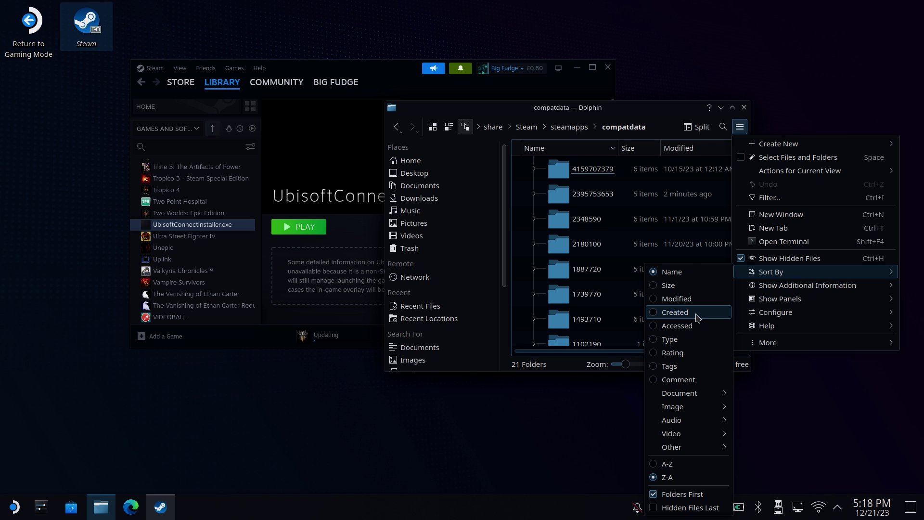
click(697, 316)
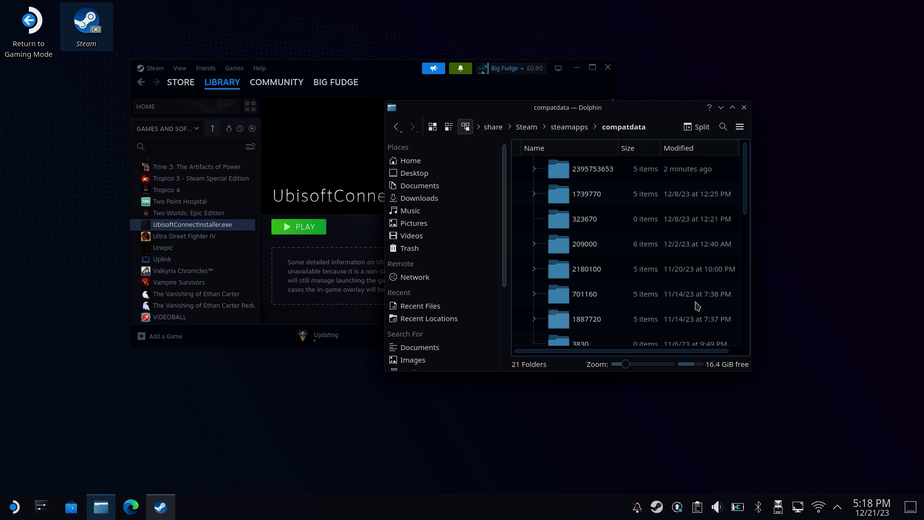
click(591, 169)
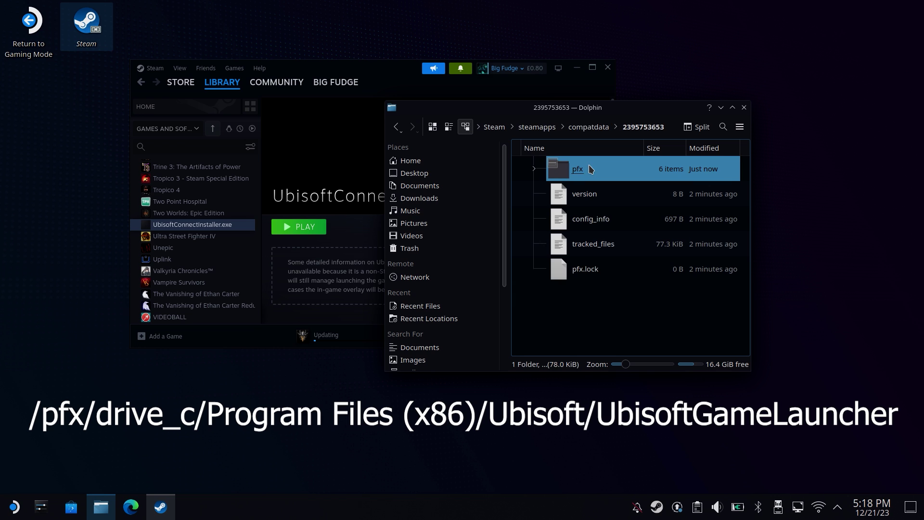
click(591, 168)
click(609, 171)
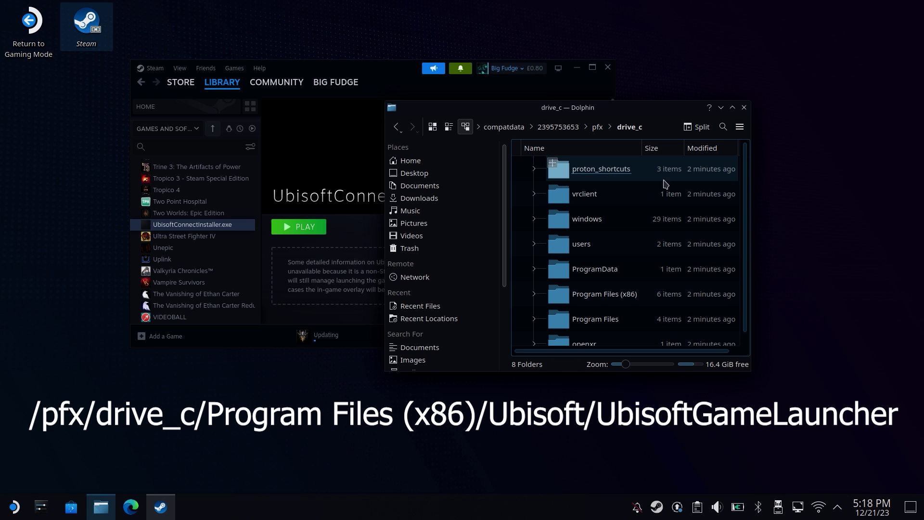
click(616, 296)
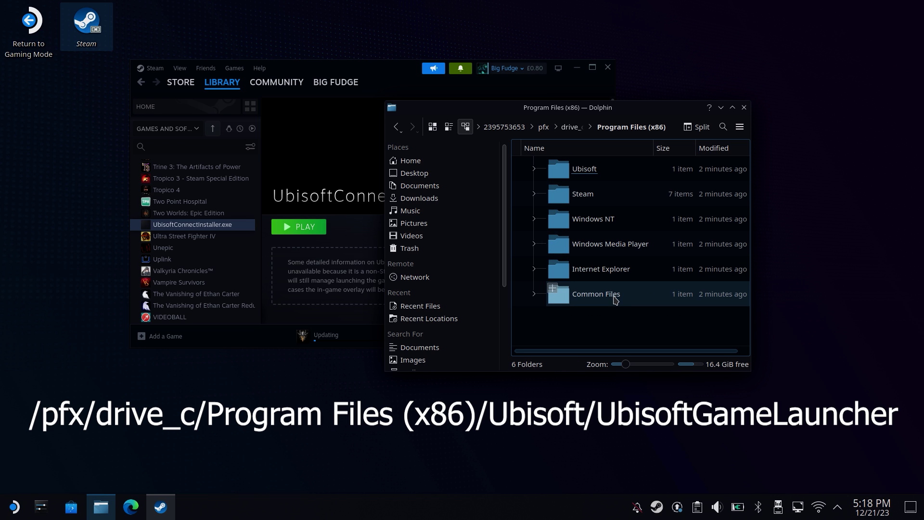
click(618, 170)
click(619, 177)
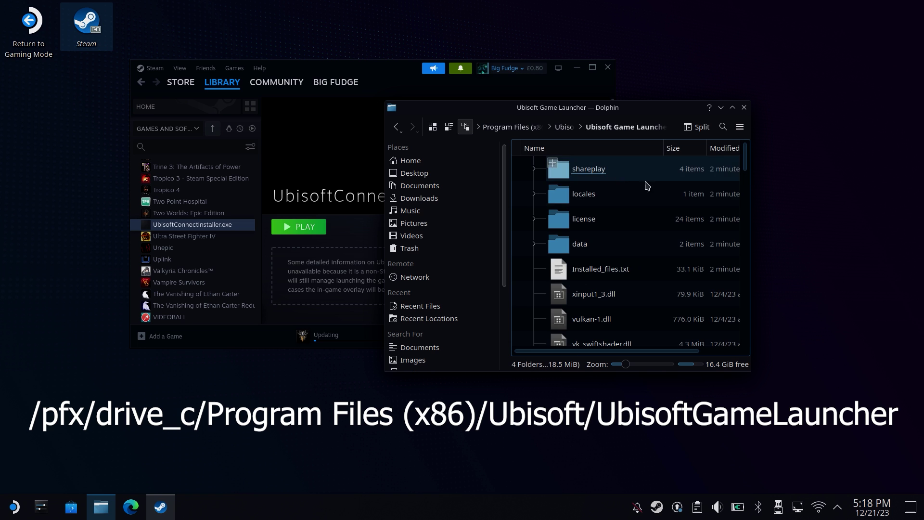
drag(746, 164, 745, 339)
Copy the full location of UbisoftConnect.exe
click(640, 283)
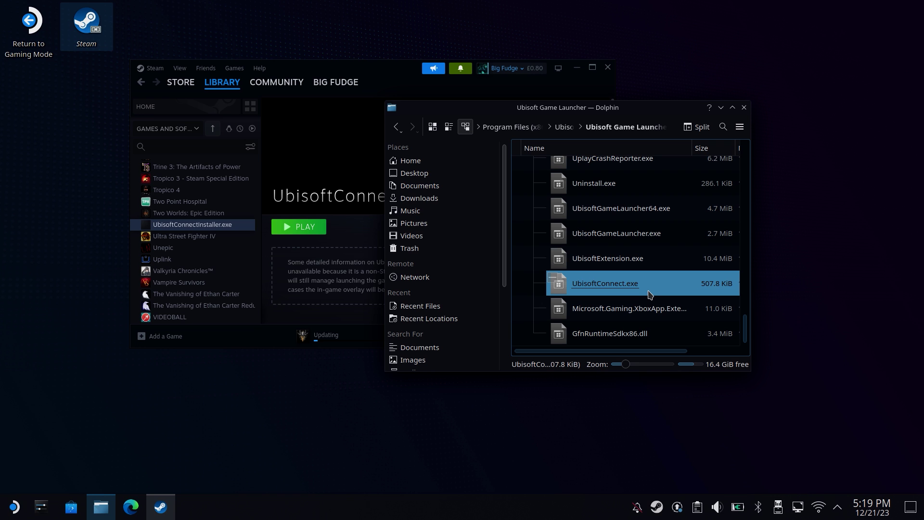
right_click(649, 294)
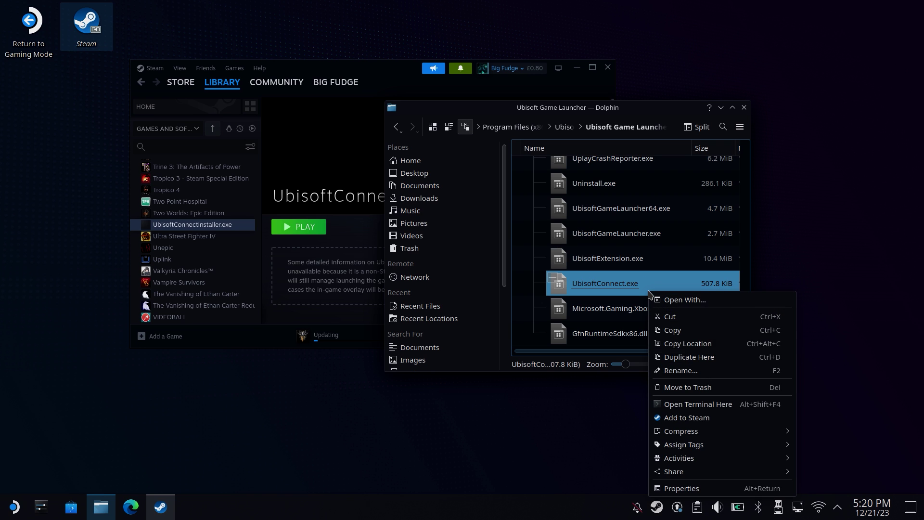
click(700, 344)
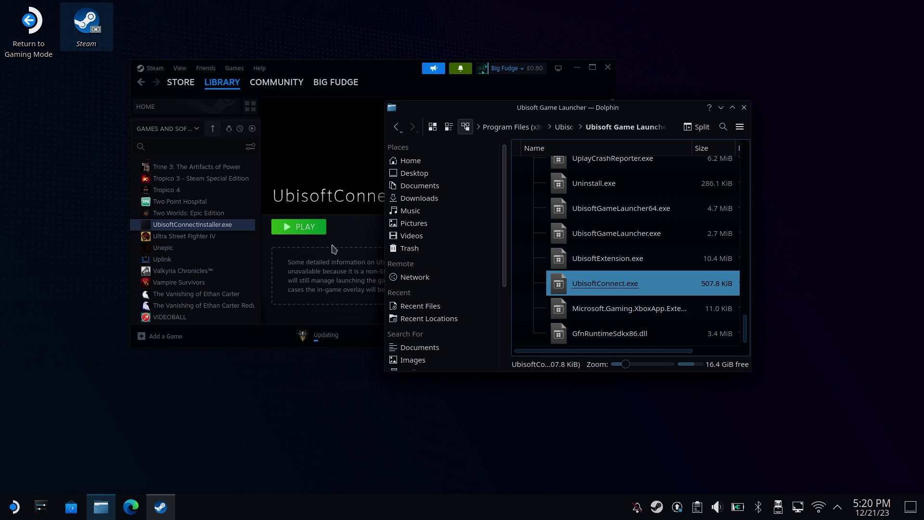
Bring Steam forward and open the installer shortcut's Properties
click(331, 71)
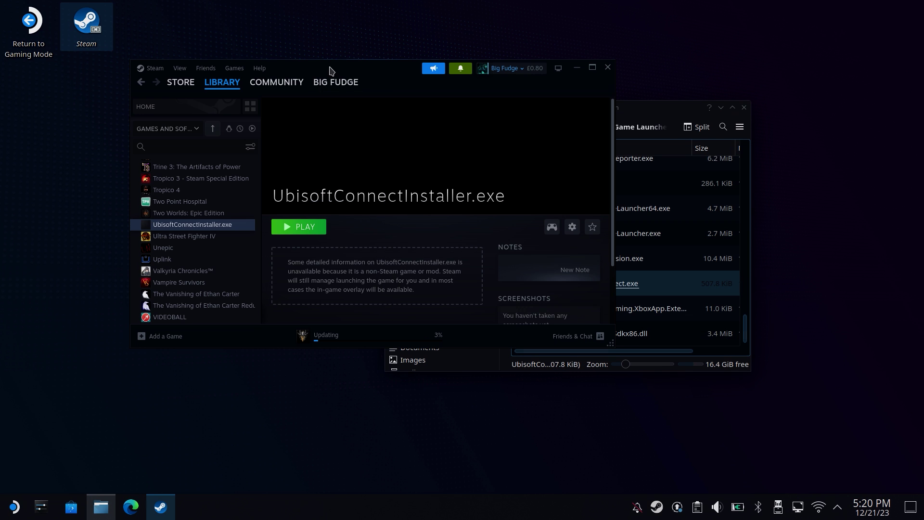
click(571, 231)
click(547, 292)
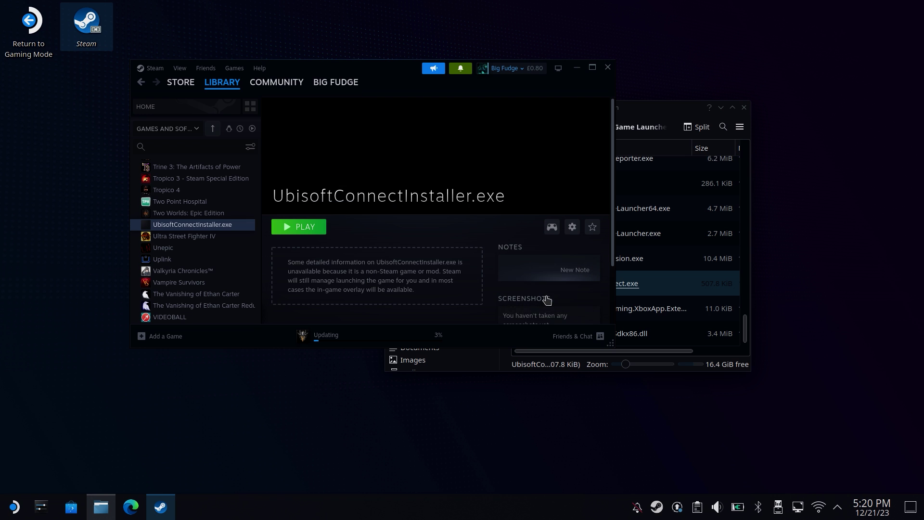
Replace the Target with the pasted UbisoftConnect.exe path, adding a closing quote
triple_click(396, 170)
key(BackSpace)
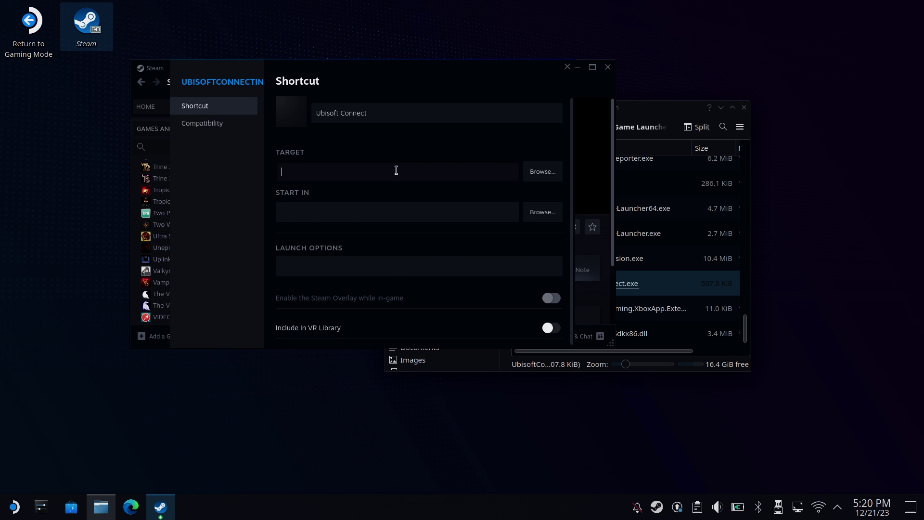
key(ctrl+v)
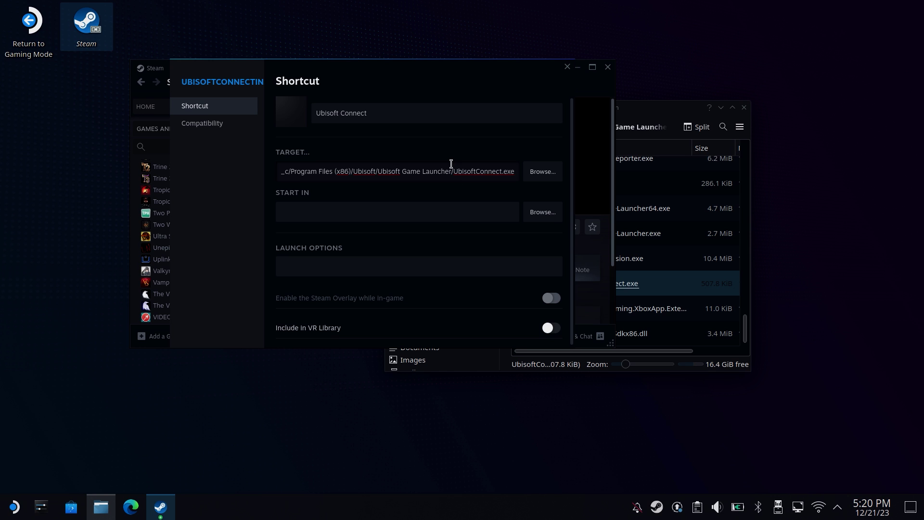
text(@)
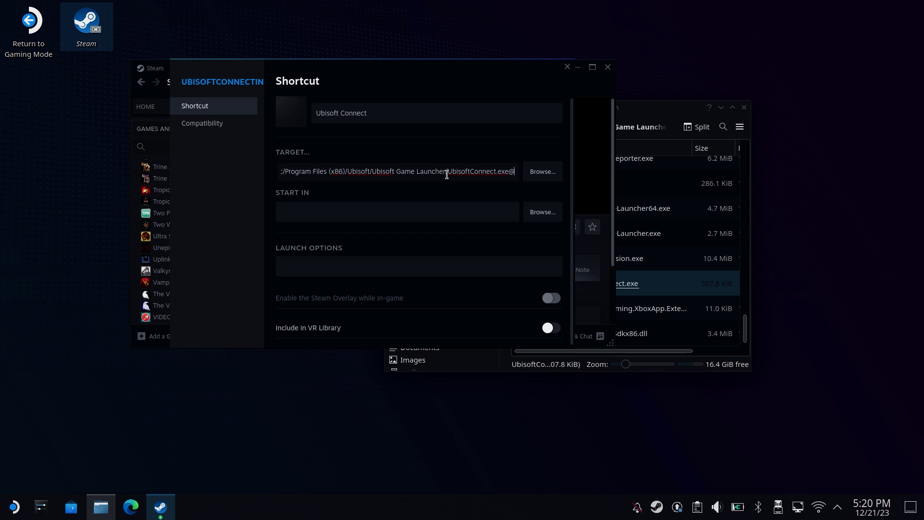
key(BackSpace)
text(")
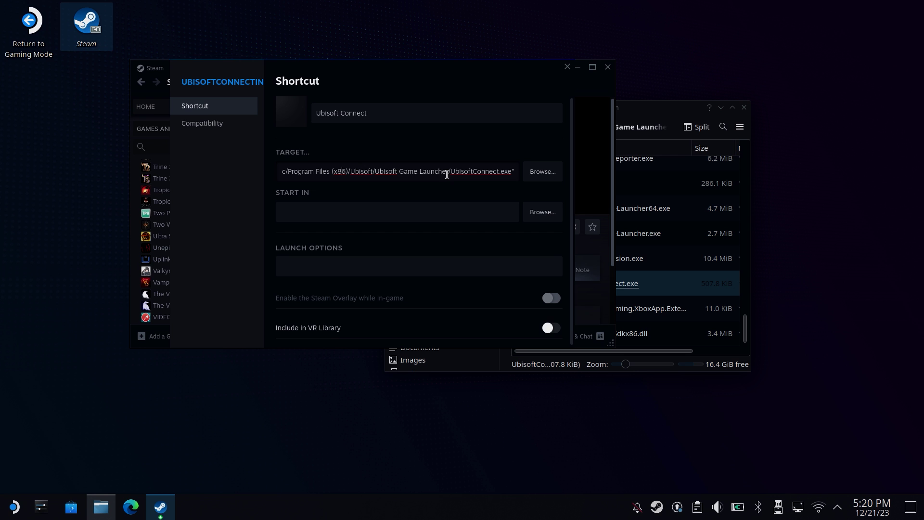
key(Left)
key(Left)
key(Left)
key(Left)
key(Left)
key(Left)
key(Left)
key(Left)
key(Left)
key(Left)
key(Left)
key(Left)
key(Left)
key(Left)
key(Left)
key(Left)
key(Left)
key(Left)
key(Left)
key(Left)
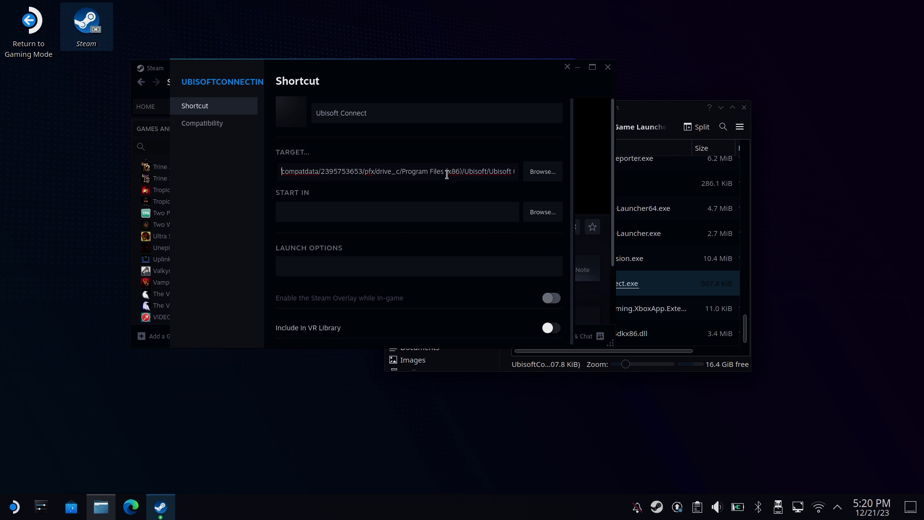
key(Left)
key(Left)
key(Left)
key(Left)
key(Left)
key(Left)
key(Left)
key(Left)
key(Left)
key(Left)
key(Left)
key(Left)
key(Left)
key(Left)
key(Left)
key(Left)
key(Left)
key(Left)
key(Left)
key(Left)
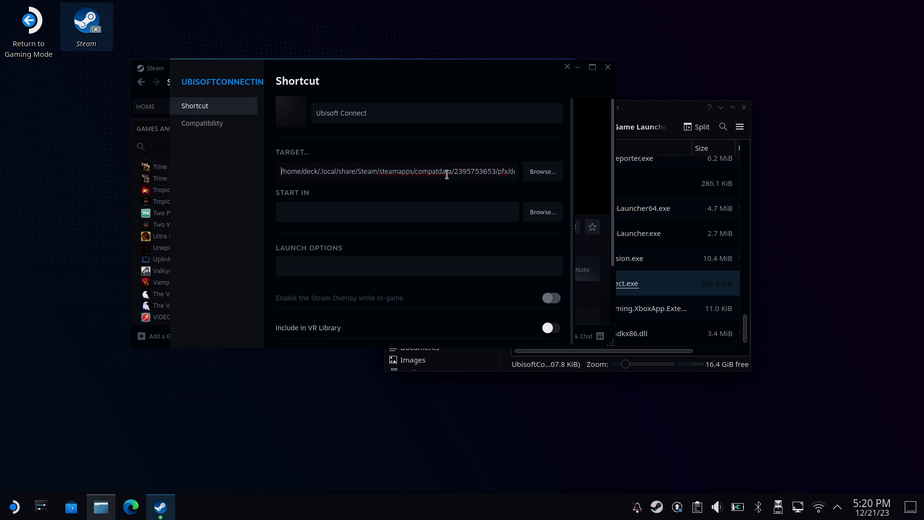
Add the Target's opening quote, then paste the path into Start In trimmed to the launcher folder
text(")
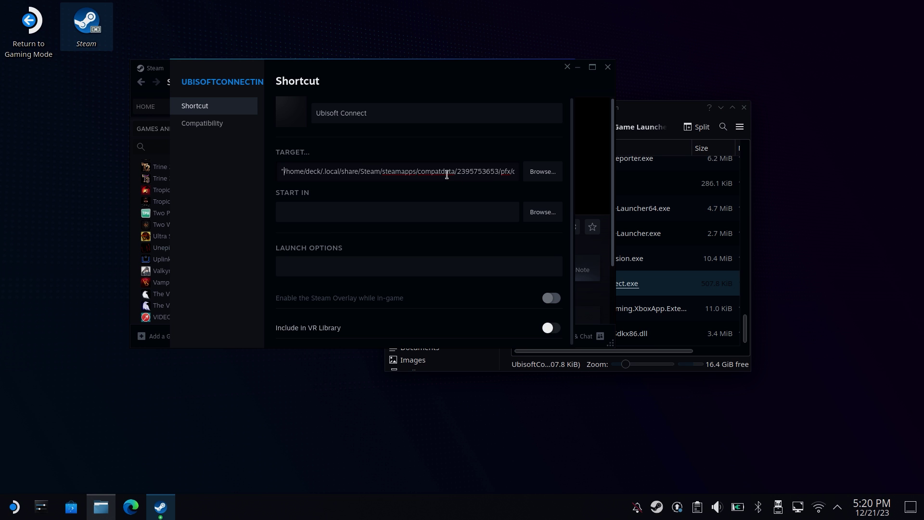
click(363, 218)
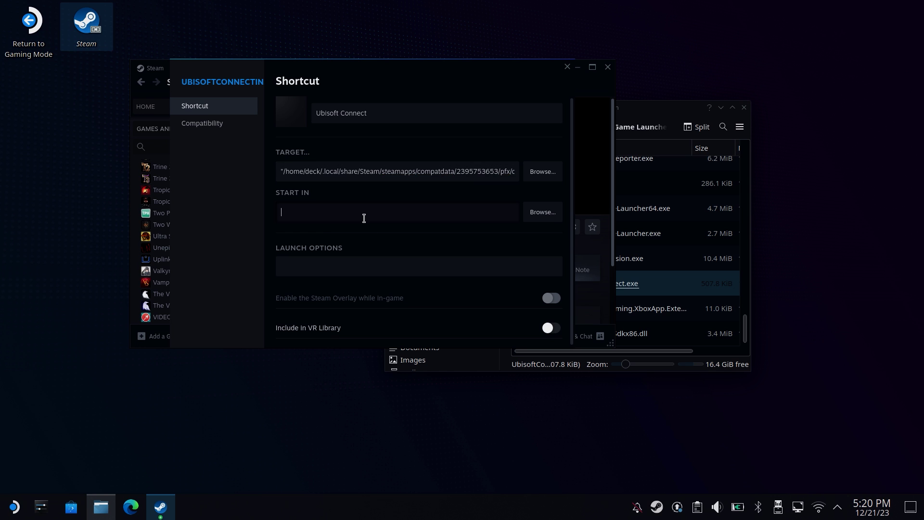
key(ctrl+v)
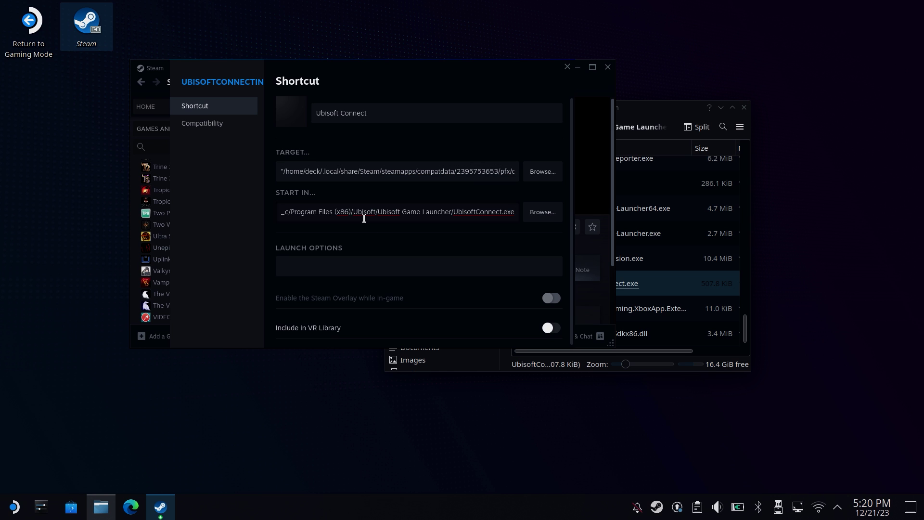
key(BackSpace)
key(BackSpace)
key(BackSpace)
key(BackSpace)
key(BackSpace)
key(BackSpace)
key(BackSpace)
key(BackSpace)
key(BackSpace)
key(BackSpace)
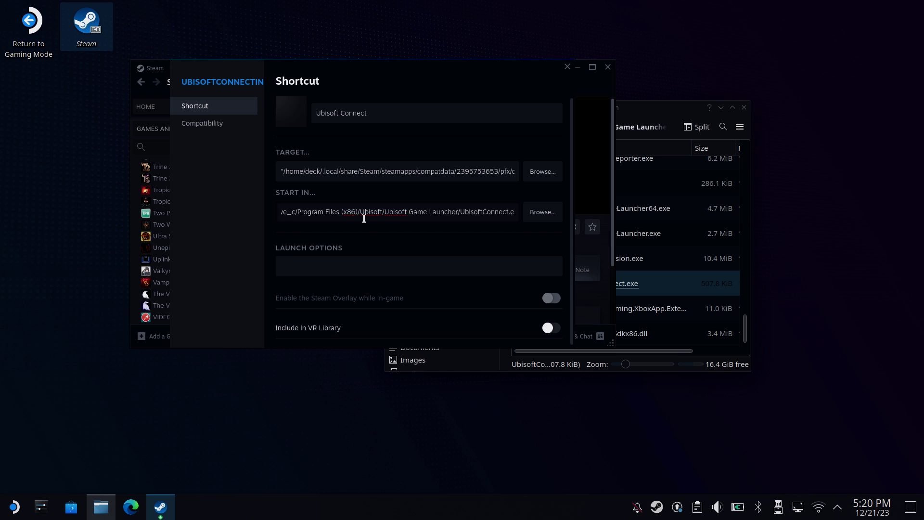
key(BackSpace)
key(BackSpace)
key(BackSpace)
key(BackSpace)
key(BackSpace)
key(BackSpace)
key(BackSpace)
key(BackSpace)
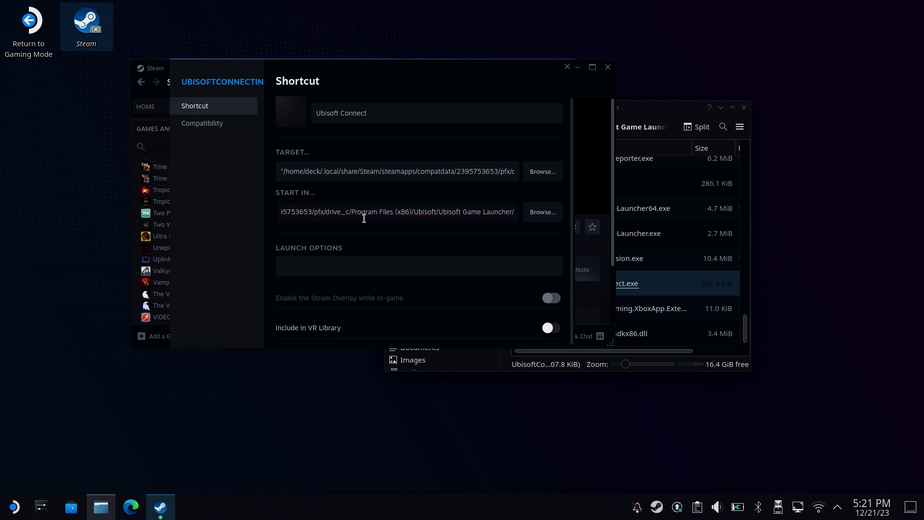
Wrap the Start In path in quotes and close the Steam library window
text(")
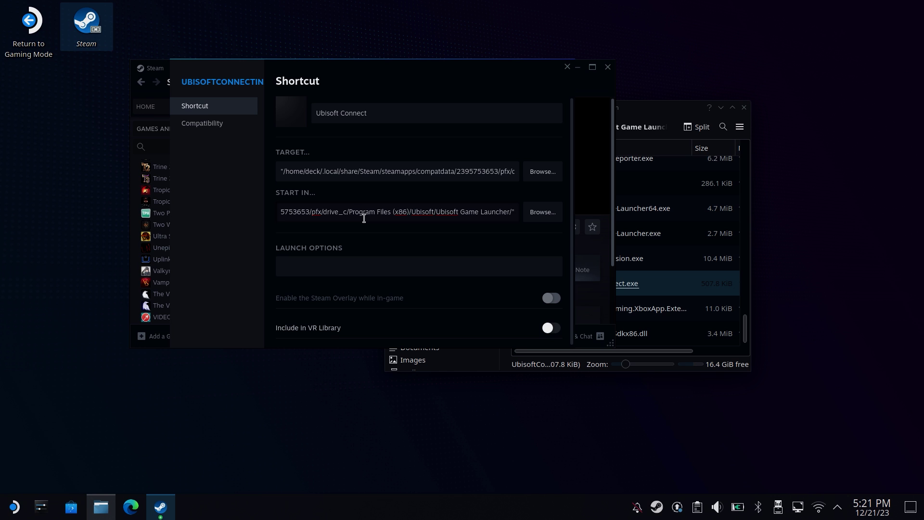
key(Home)
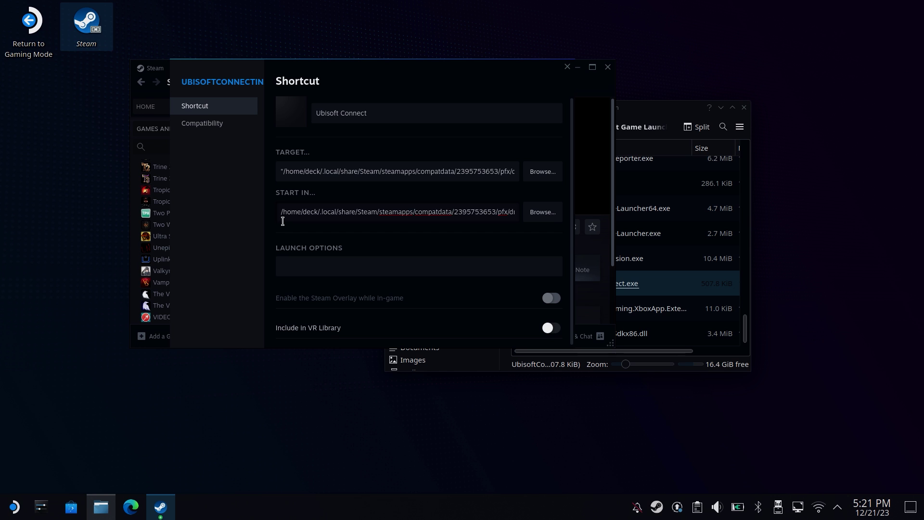
text(")
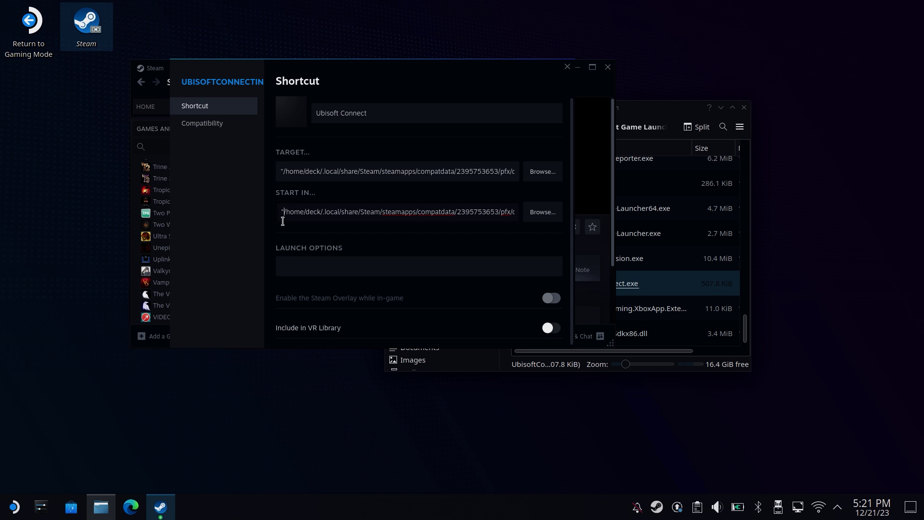
scroll(464, 229, down, 1)
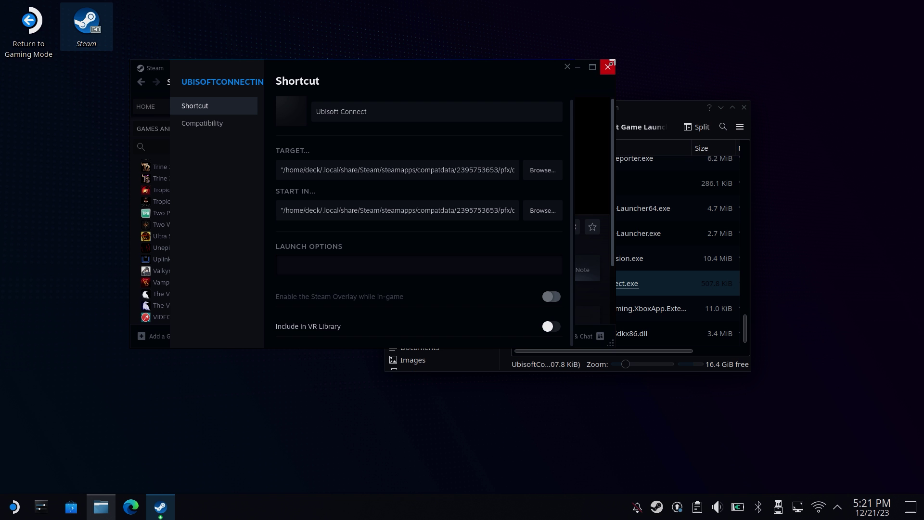
click(609, 67)
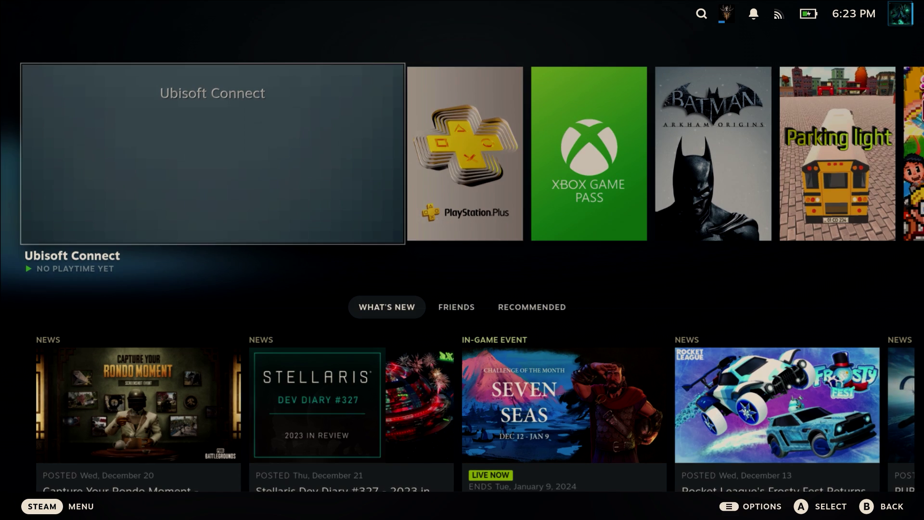
Open the Ubisoft Connect game page in the Game Mode library
key(Return)
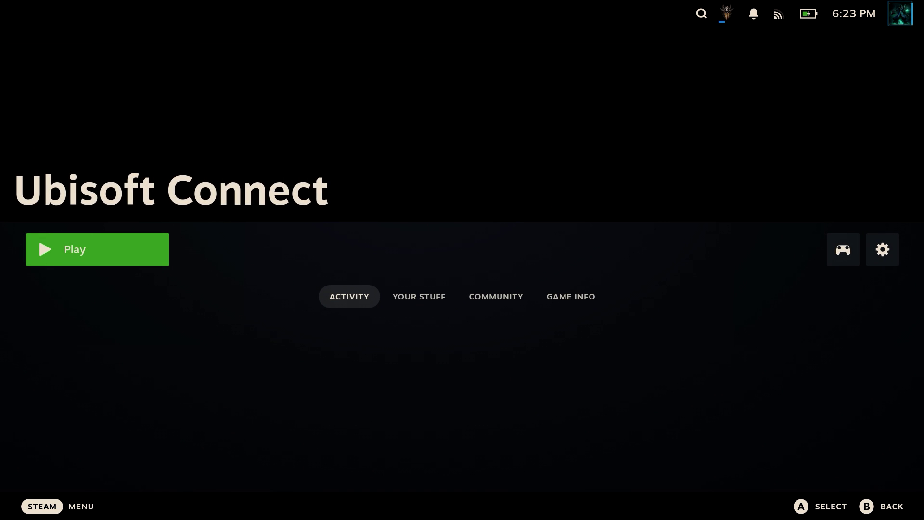